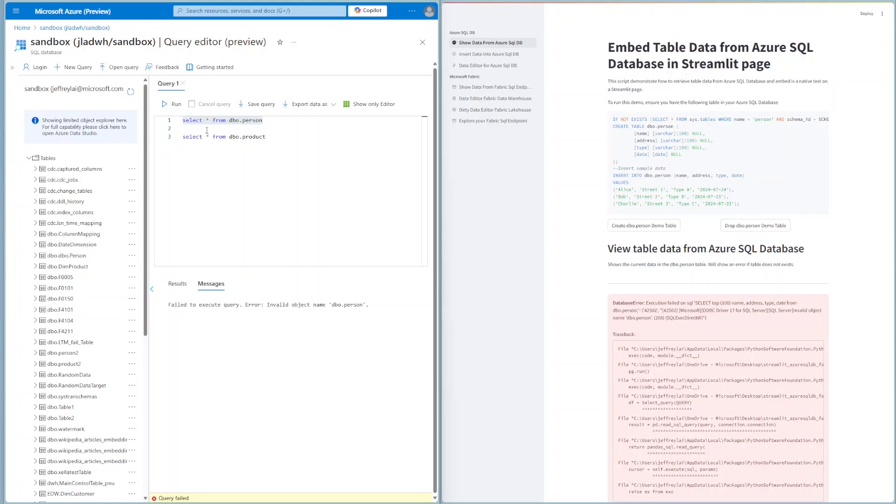
Run the dbo.person select query in the Azure query editor and create the dbo.person demo table in the Streamlit page
{"action": "left_click_drag", "start_coordinate": [263, 122], "coordinate": [182, 121]}
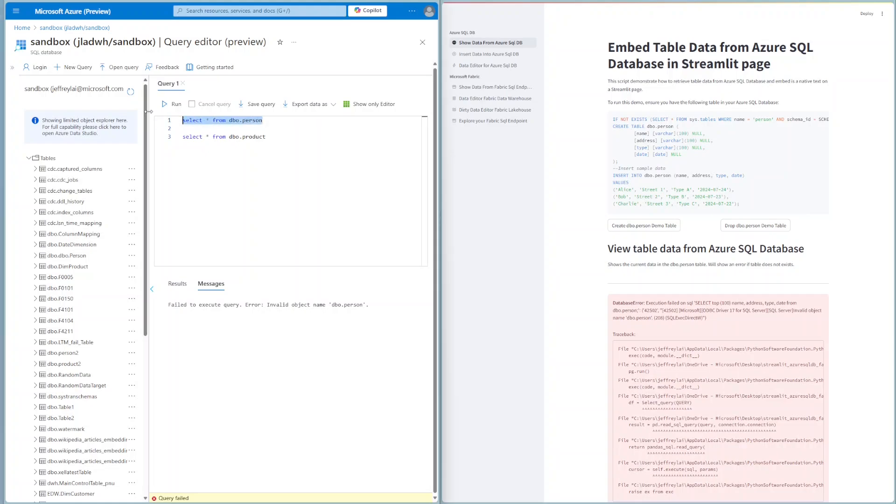
{"action": "left_click", "coordinate": [168, 104]}
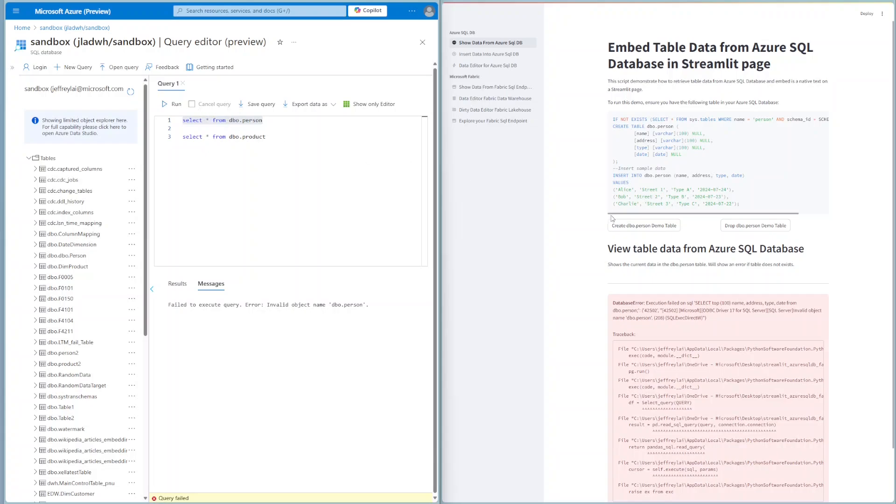
{"action": "left_click", "coordinate": [666, 230]}
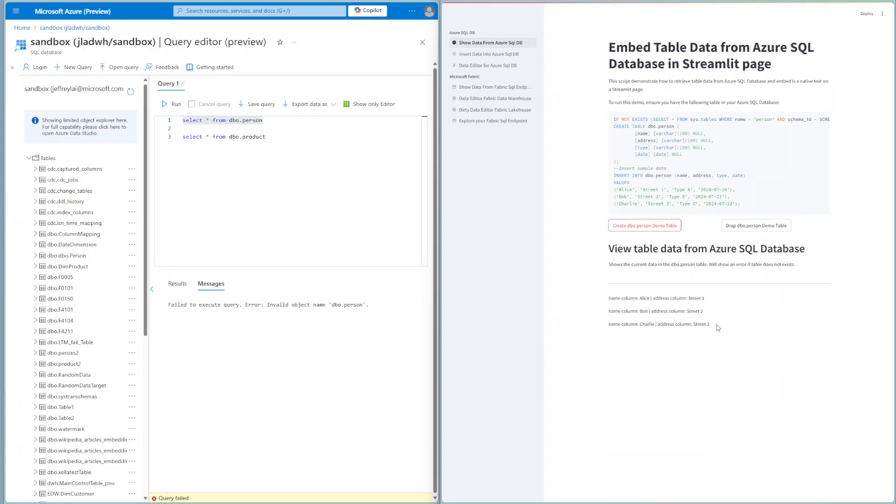
Review the listed person rows in the Streamlit page and rerun select * from dbo.person in the query editor
{"action": "left_click_drag", "start_coordinate": [716, 326], "coordinate": [605, 303]}
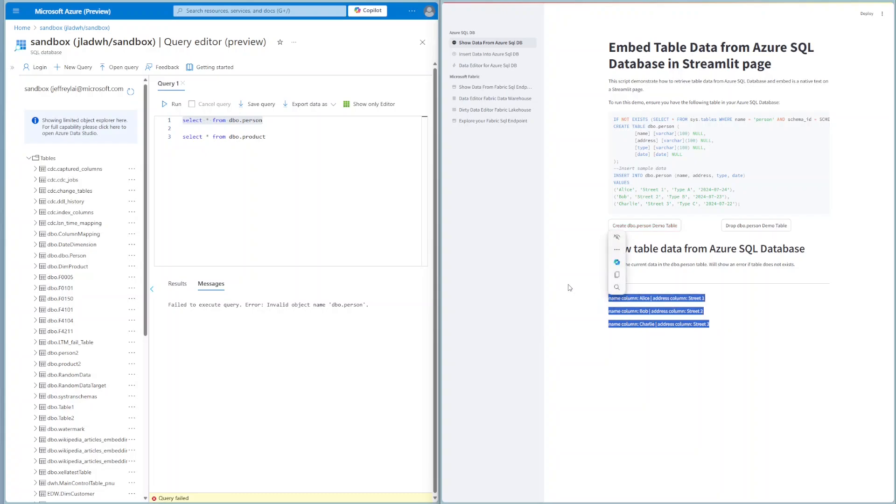
{"action": "left_click", "coordinate": [563, 251]}
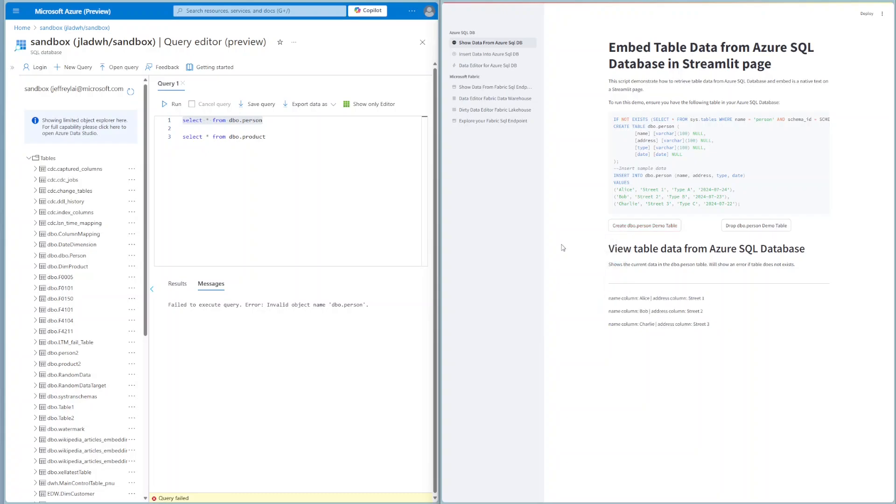
{"action": "left_click_drag", "start_coordinate": [279, 120], "coordinate": [156, 120]}
{"action": "left_click", "coordinate": [172, 104]}
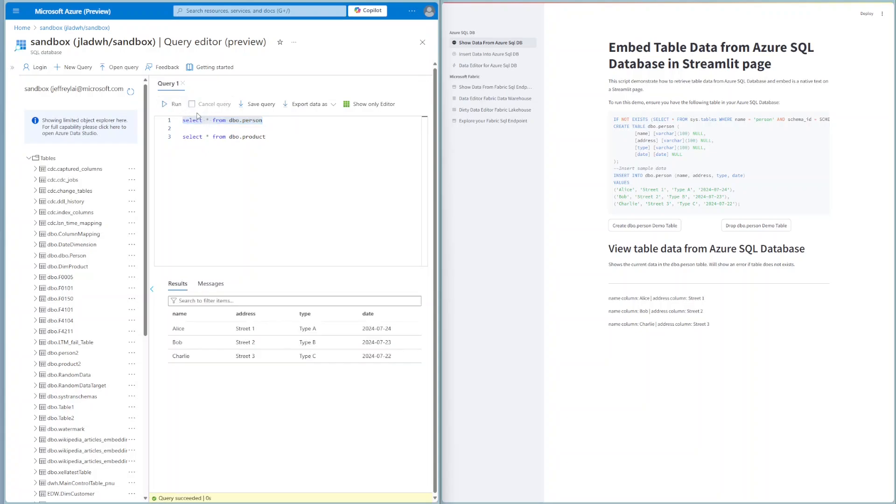
Open the Insert Data Into Azure Sql DB page and try the input form with 6 rows, returning the number of rows to 1
{"action": "left_click", "coordinate": [472, 56]}
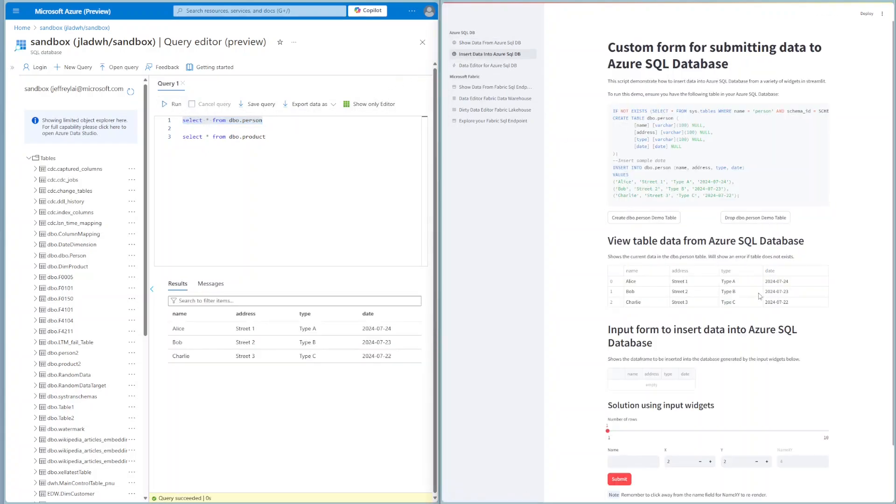
{"action": "scroll", "coordinate": [848, 358], "scroll_direction": "down", "scroll_amount": 2}
{"action": "scroll", "coordinate": [848, 358], "scroll_direction": "down", "scroll_amount": 1}
{"action": "left_click_drag", "start_coordinate": [611, 371], "coordinate": [731, 369]}
{"action": "scroll", "coordinate": [701, 375], "scroll_direction": "down", "scroll_amount": 3}
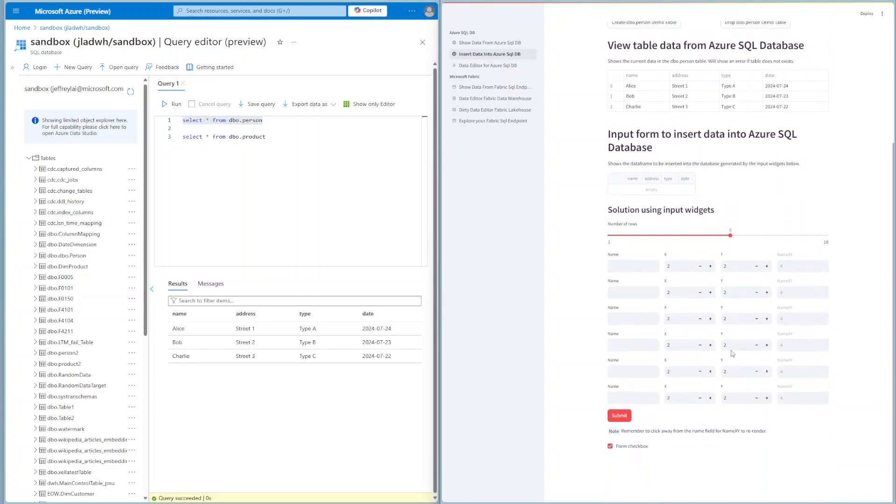
{"action": "left_click_drag", "start_coordinate": [731, 234], "coordinate": [604, 239]}
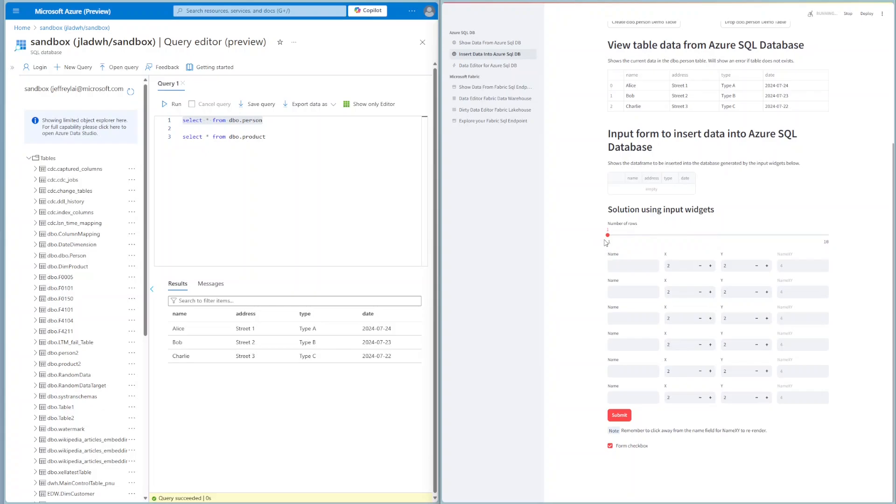
Fill in the form row with a person's first name, X set to 3 and Y set to 4, and submit it
{"action": "left_click", "coordinate": [640, 401]}
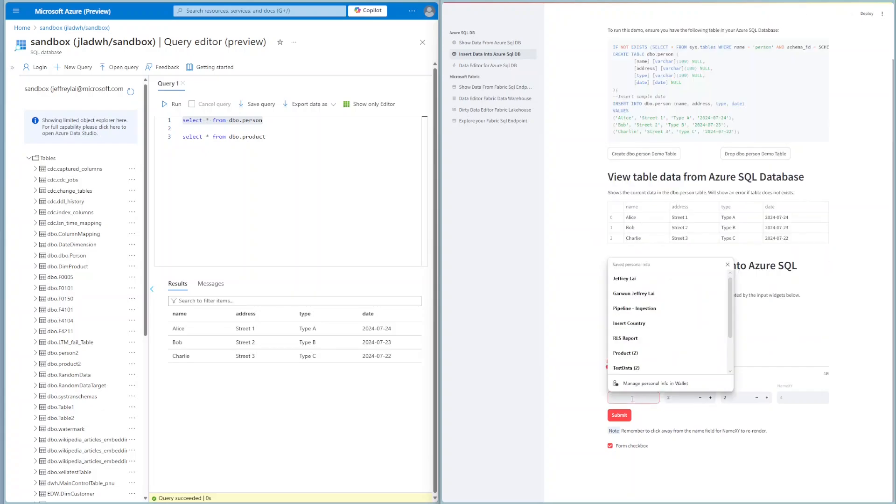
{"action": "type", "text": "jeffrey"}
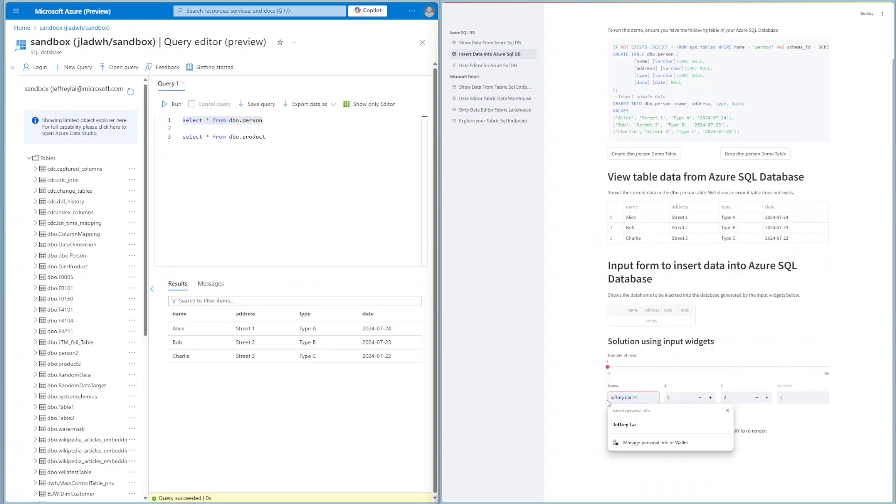
{"action": "left_click", "coordinate": [687, 398]}
{"action": "left_click", "coordinate": [710, 398]}
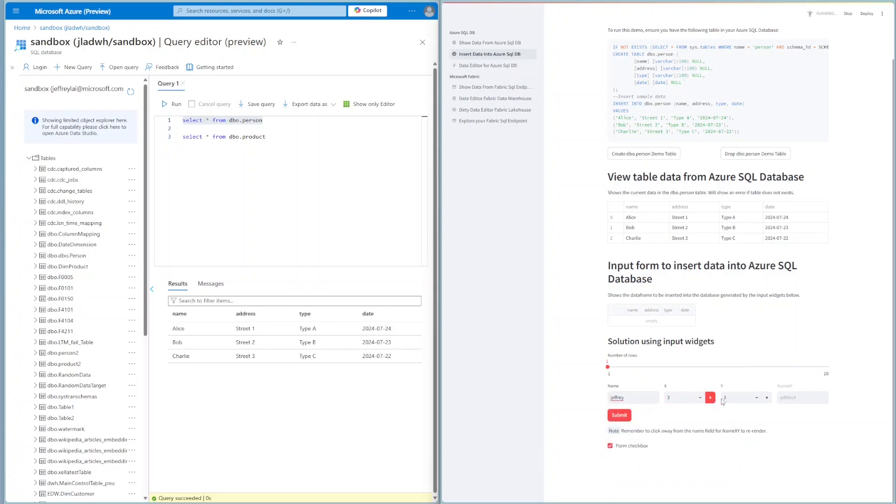
{"action": "left_click", "coordinate": [767, 398]}
{"action": "left_click", "coordinate": [767, 397]}
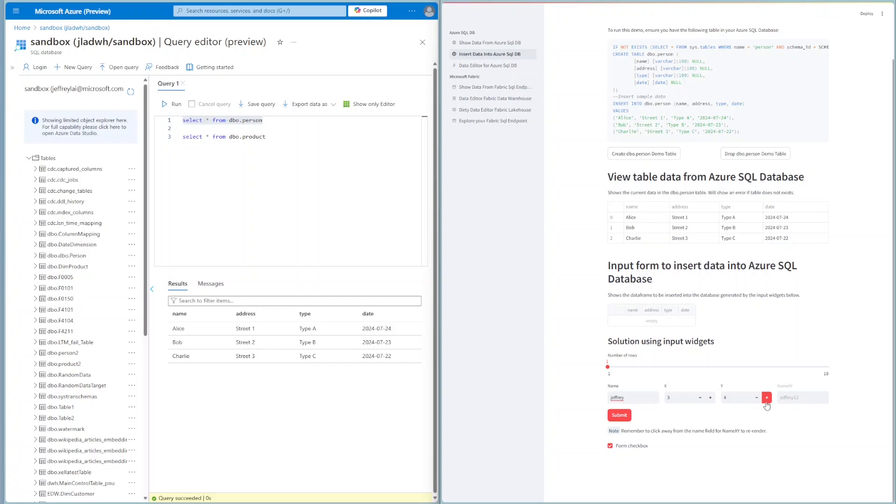
{"action": "left_click", "coordinate": [620, 415]}
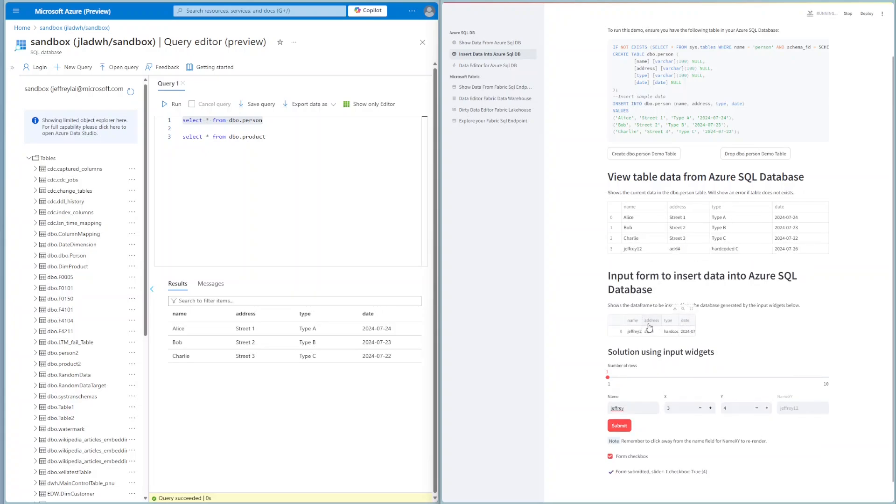
Widen the submitted-data preview's name column, check the inserted row, and rerun select * from dbo.person in the query editor
{"action": "left_click_drag", "start_coordinate": [642, 319], "coordinate": [659, 320]}
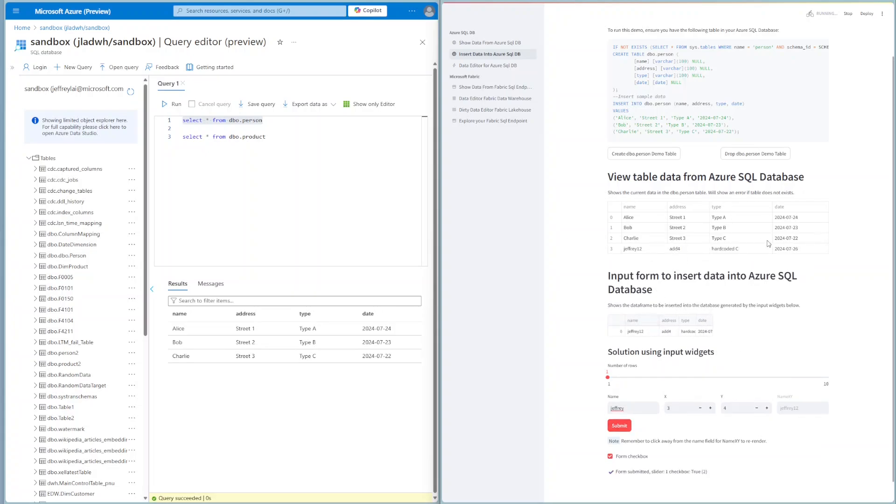
{"action": "left_click_drag", "start_coordinate": [789, 249], "coordinate": [632, 248]}
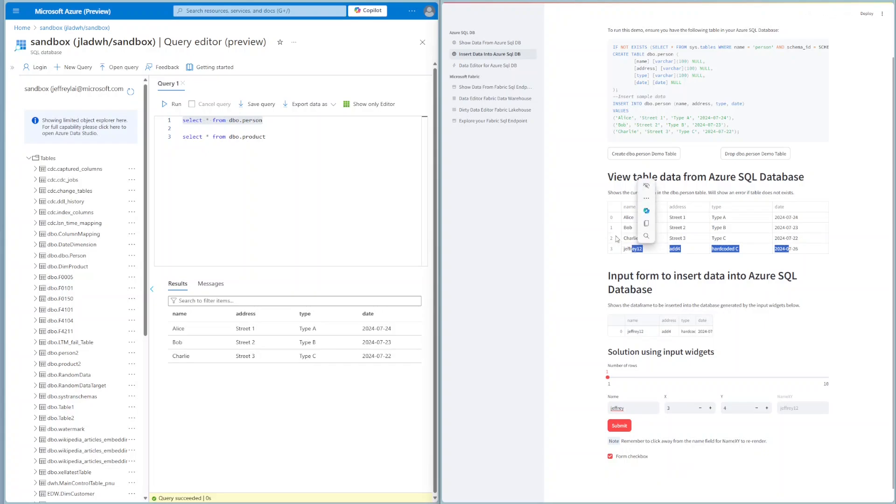
{"action": "left_click", "coordinate": [268, 123]}
{"action": "left_click_drag", "start_coordinate": [264, 120], "coordinate": [182, 120]}
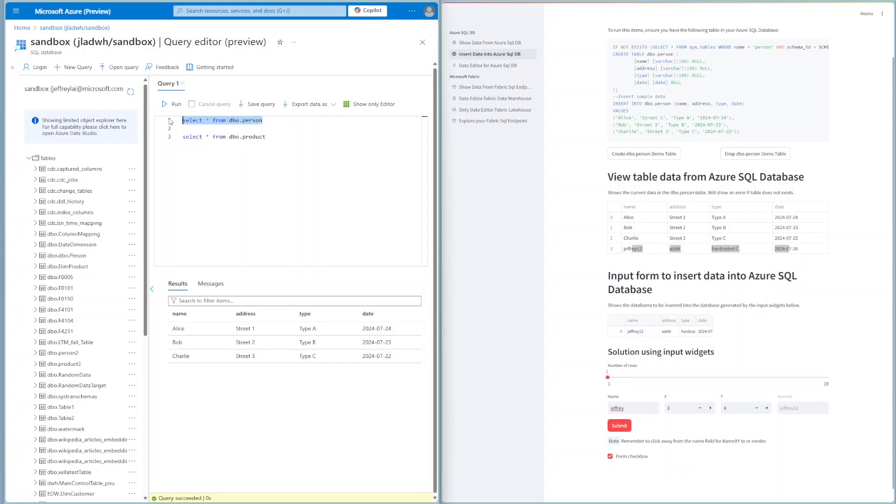
{"action": "left_click", "coordinate": [171, 104]}
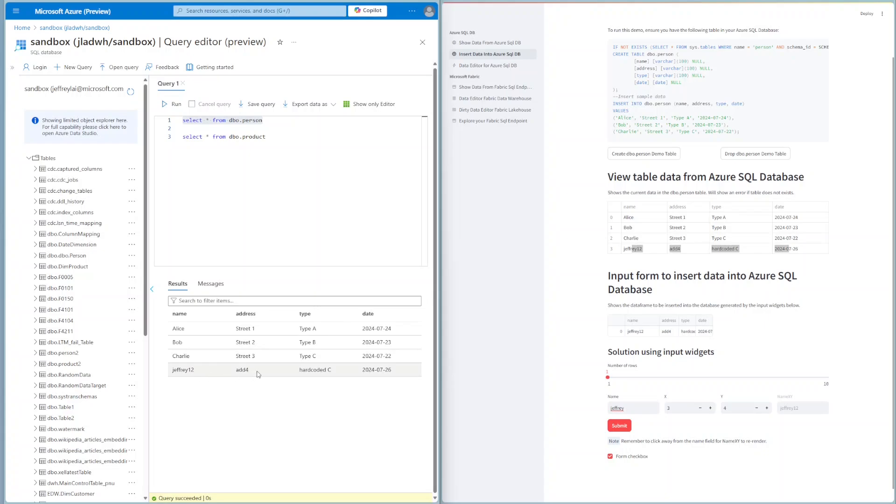
Open the Data Editor for Azure Sql DB page and create the dbo.product demo table
{"action": "left_click", "coordinate": [494, 68]}
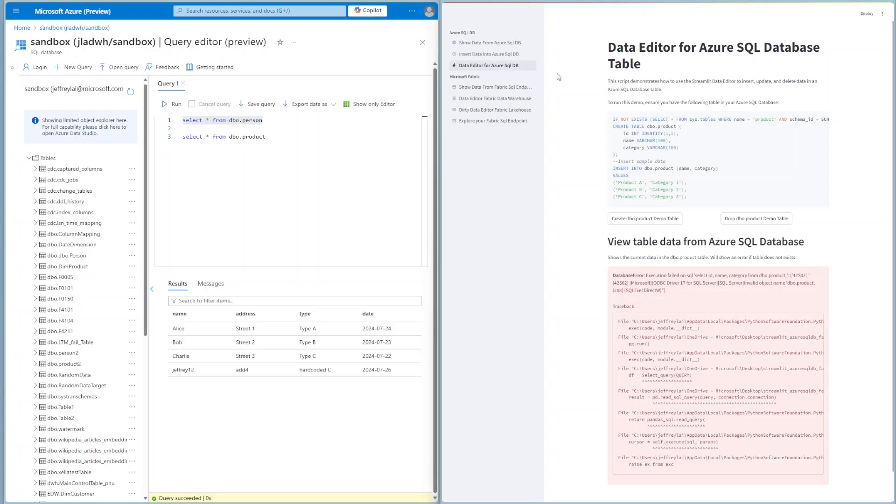
{"action": "left_click", "coordinate": [646, 219]}
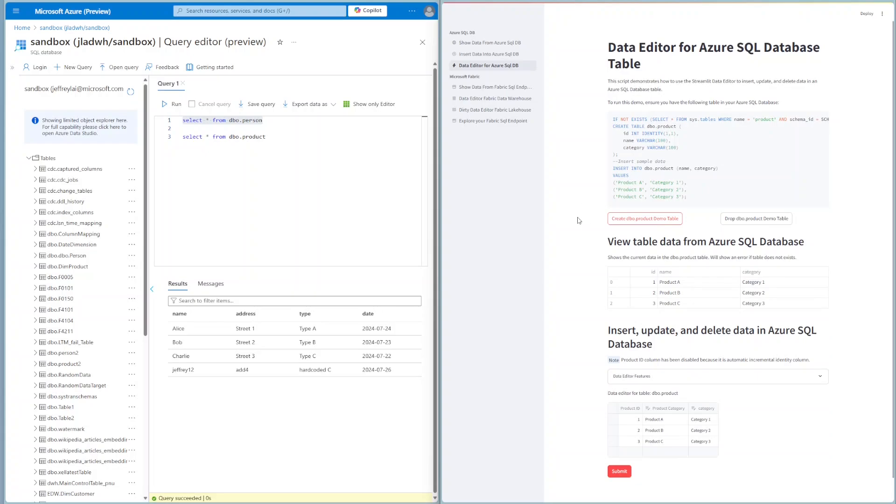
Add a new row to the dbo.product data editor with product "Product D" and category "Cat 4"
{"action": "left_click", "coordinate": [666, 453]}
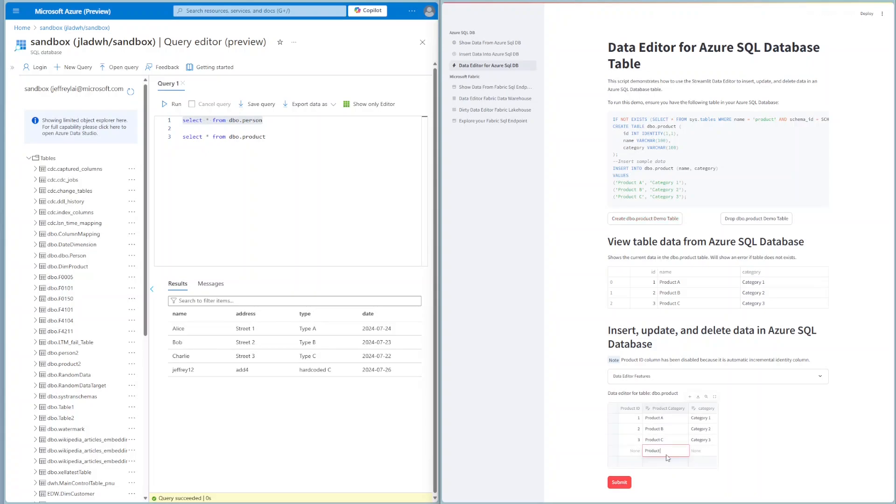
{"action": "type", "text": "Product D"}
{"action": "key", "text": "Tab"}
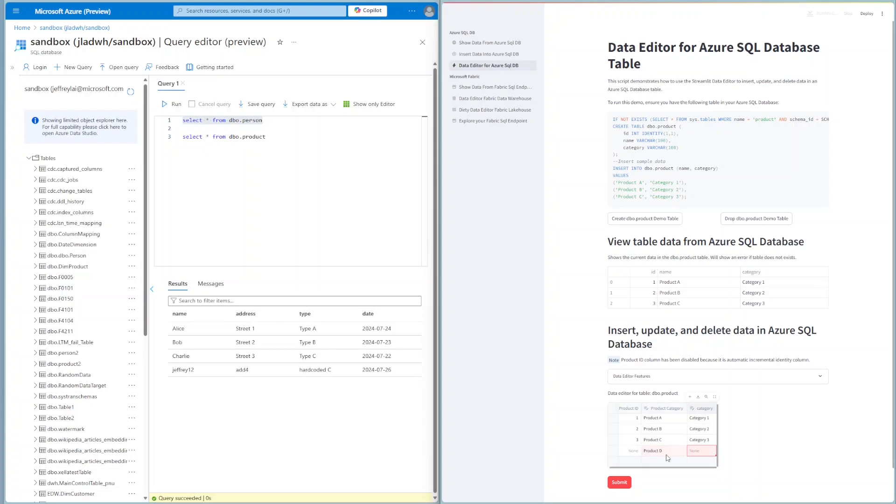
{"action": "type", "text": "Cat"}
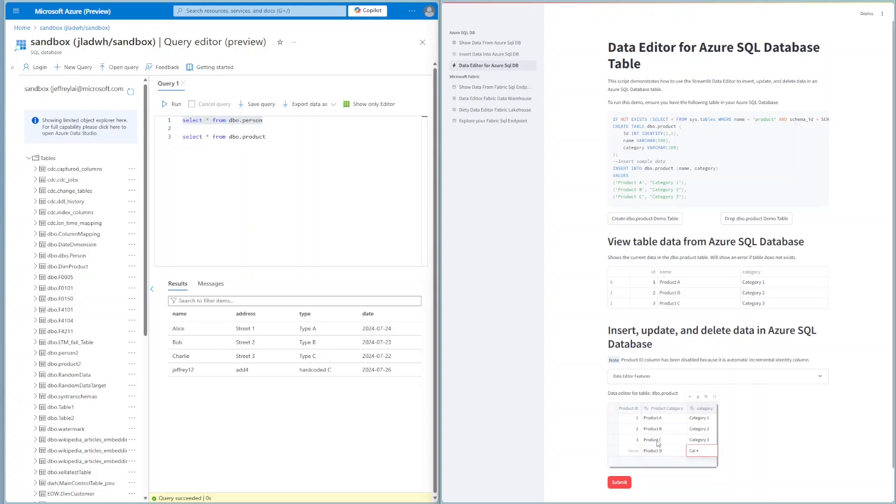
{"action": "type", "text": " 4"}
Change the row with product ID 3 to "Product CC" and its category to "Category 3E"
{"action": "left_click", "coordinate": [659, 441]}
{"action": "left_click", "coordinate": [670, 440]}
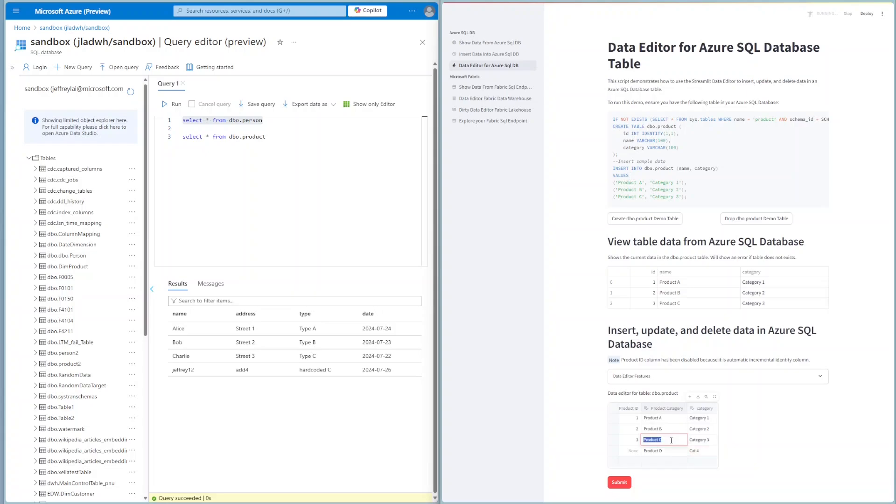
{"action": "left_click", "coordinate": [672, 440]}
{"action": "type", "text": "C"}
{"action": "left_click", "coordinate": [710, 440]}
{"action": "left_click", "coordinate": [711, 439]}
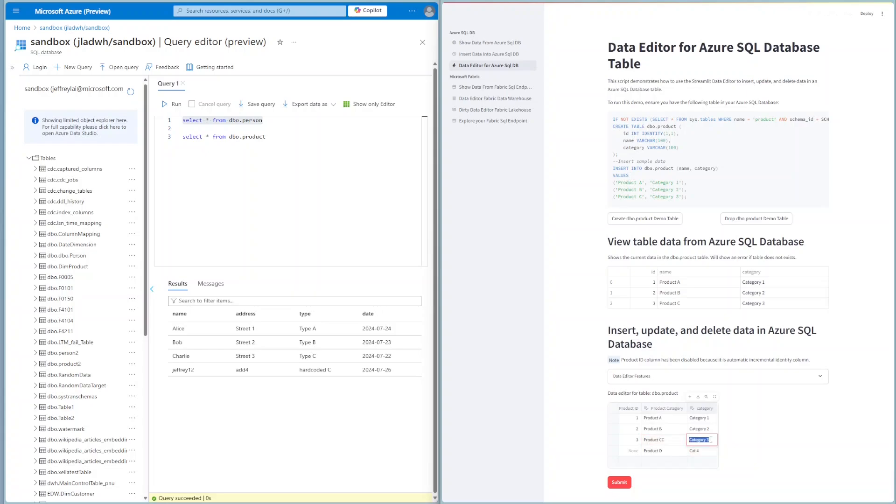
{"action": "left_click", "coordinate": [711, 439]}
Delete the Product B row from the data editor and submit the changes to the database
{"action": "left_click", "coordinate": [675, 431]}
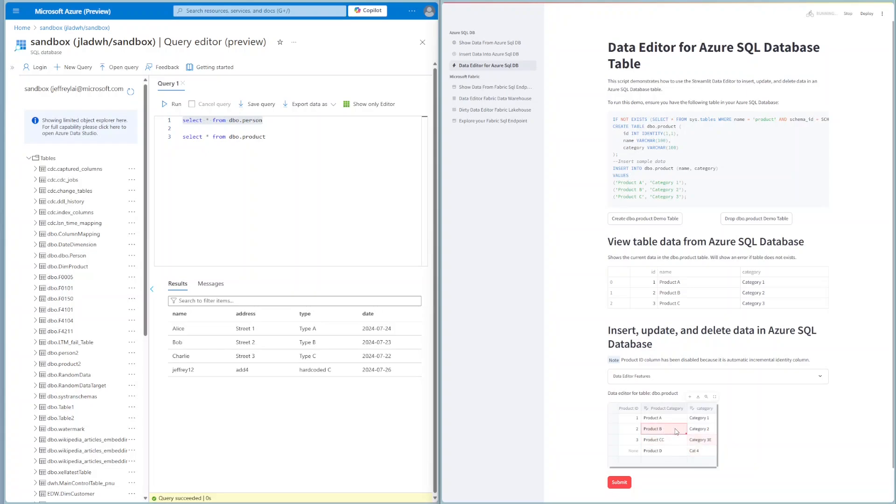
{"action": "left_click", "coordinate": [675, 430]}
{"action": "left_click", "coordinate": [613, 429]}
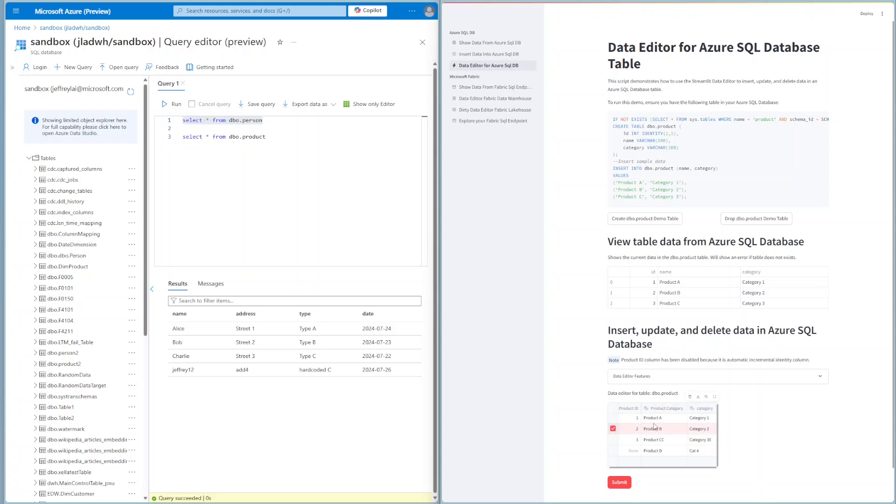
{"action": "left_click", "coordinate": [690, 396]}
{"action": "left_click", "coordinate": [618, 472]}
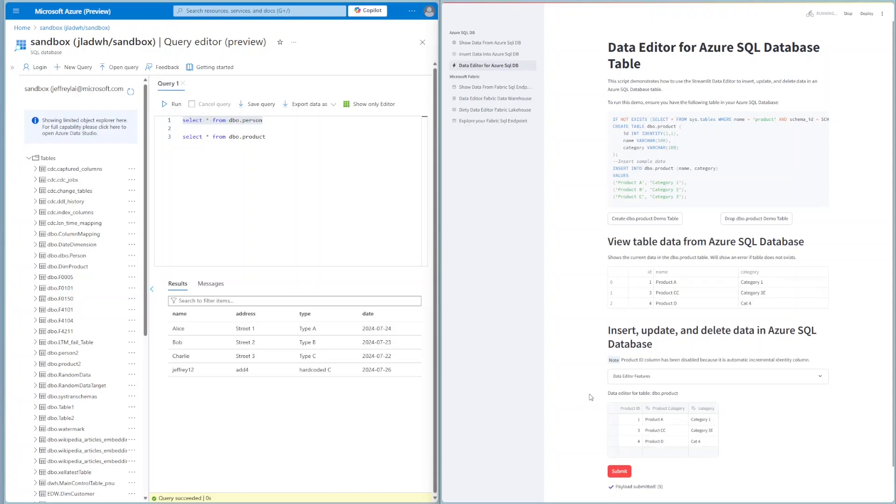
Check the updated product table in the Streamlit page and run the dbo.person select query again
{"action": "left_click_drag", "start_coordinate": [764, 306], "coordinate": [611, 271]}
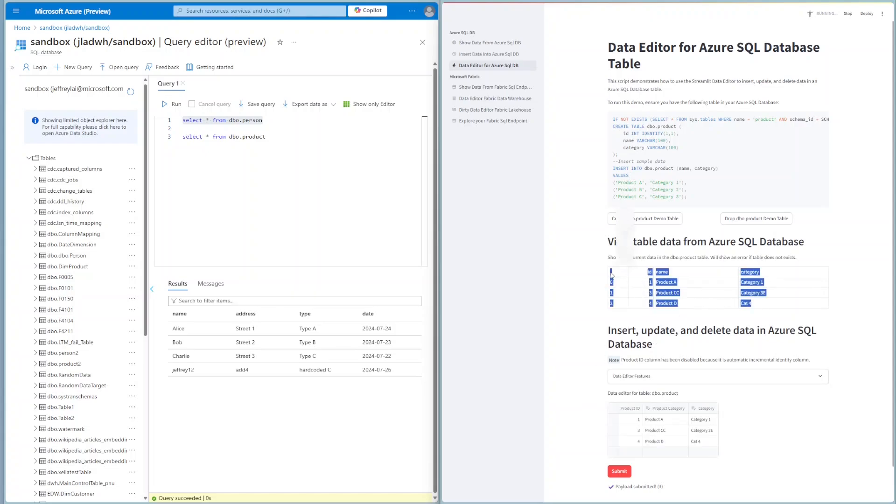
{"action": "left_click_drag", "start_coordinate": [265, 121], "coordinate": [152, 116]}
{"action": "left_click", "coordinate": [174, 104]}
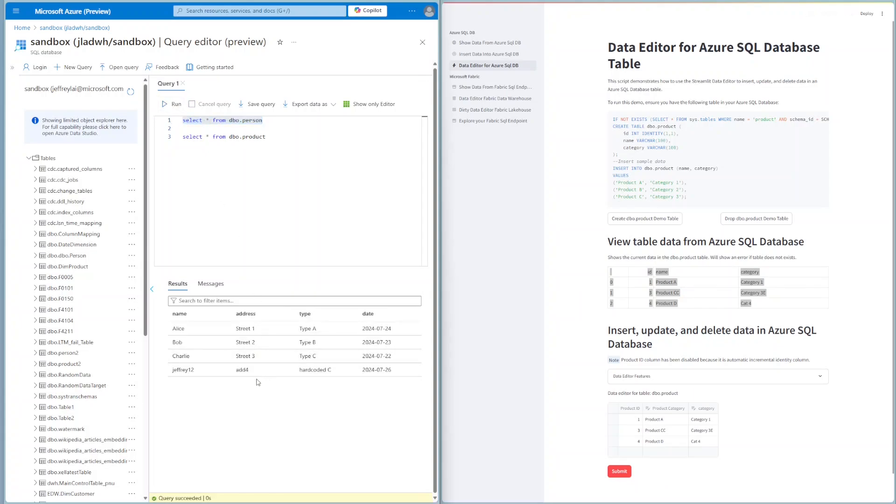
Run only the select * from dbo.product statement in the query editor
{"action": "left_click", "coordinate": [308, 158]}
{"action": "left_click_drag", "start_coordinate": [162, 146], "coordinate": [180, 136]}
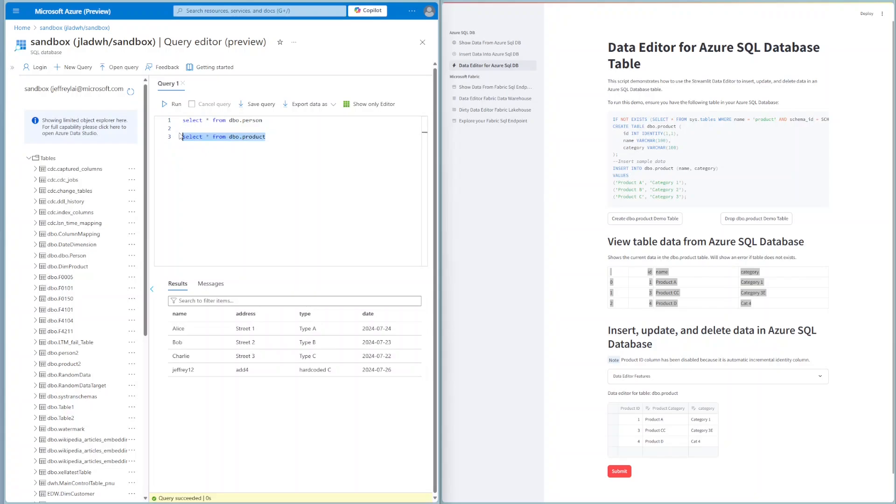
{"action": "left_click", "coordinate": [174, 104]}
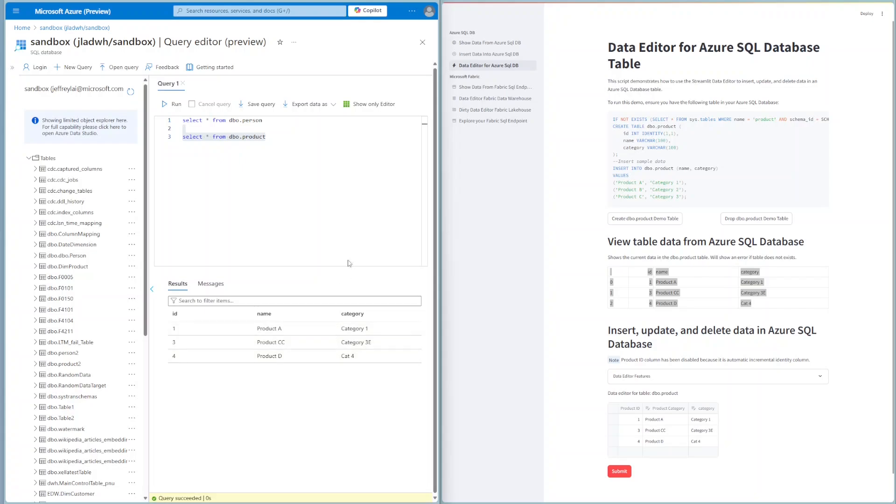
Log in on the Show Data From Fabric Sql Endpoint page to load its table, and open the Data Editor Fabric Data Warehouse page
{"action": "left_click", "coordinate": [489, 87]}
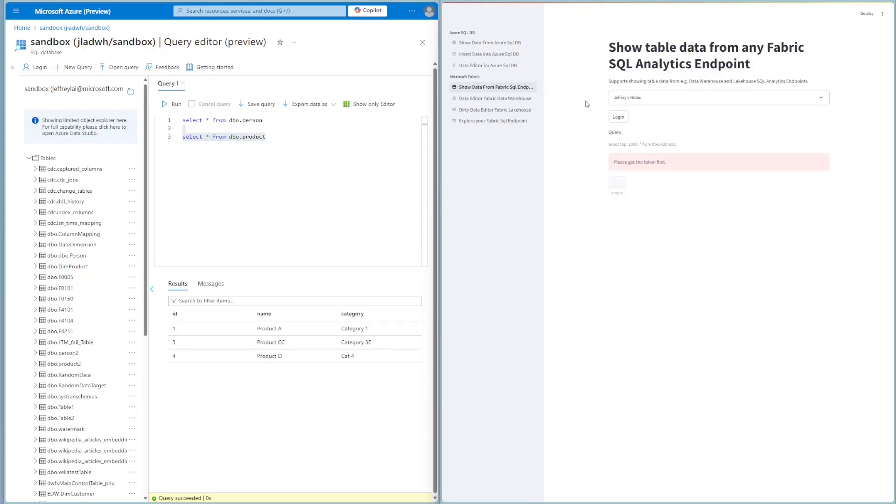
{"action": "left_click", "coordinate": [619, 118]}
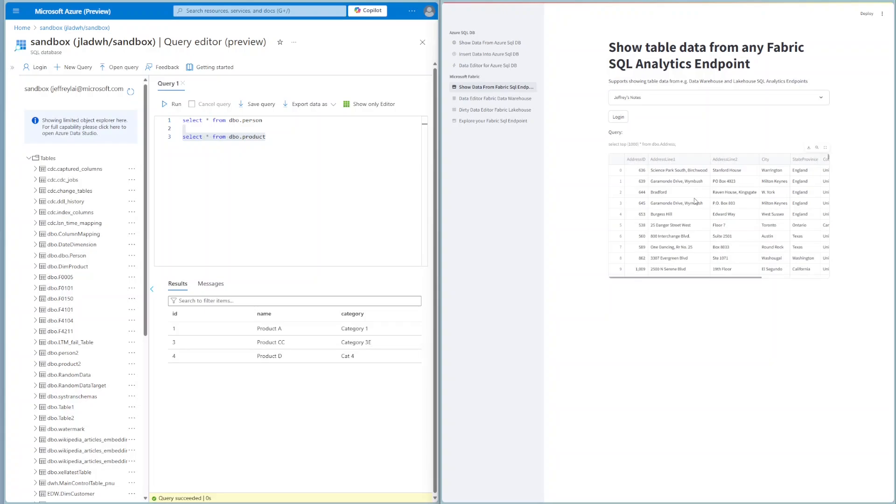
{"action": "left_click", "coordinate": [498, 99]}
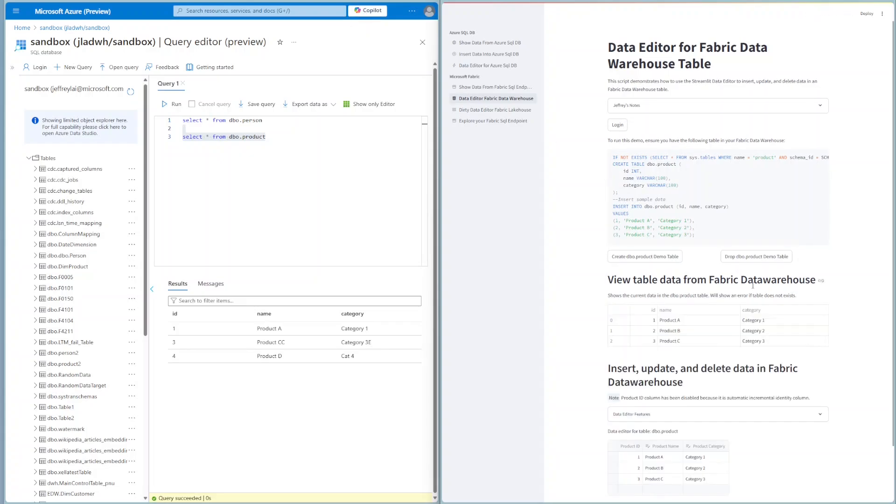
Add a new row in the Fabric Data Warehouse data editor with product name Product D and category Cat 4
{"action": "scroll", "coordinate": [774, 260], "scroll_direction": "down", "scroll_amount": 2}
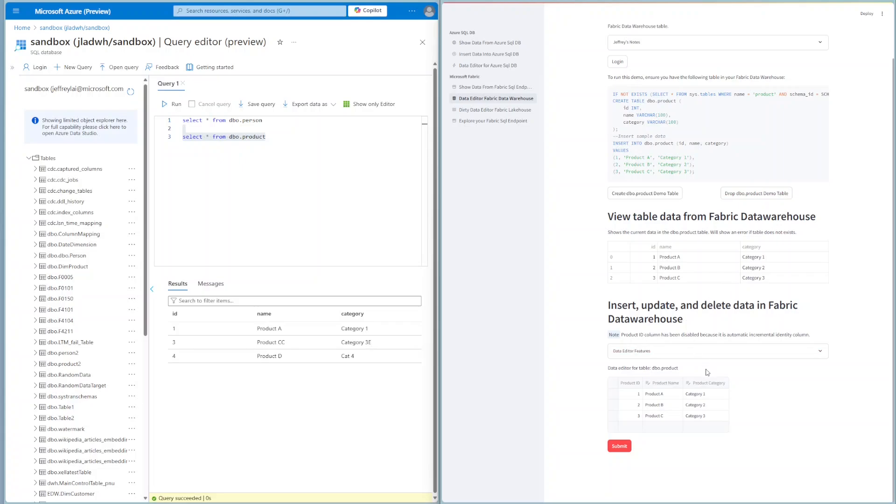
{"action": "left_click", "coordinate": [658, 427]}
{"action": "type", "text": "Produc"}
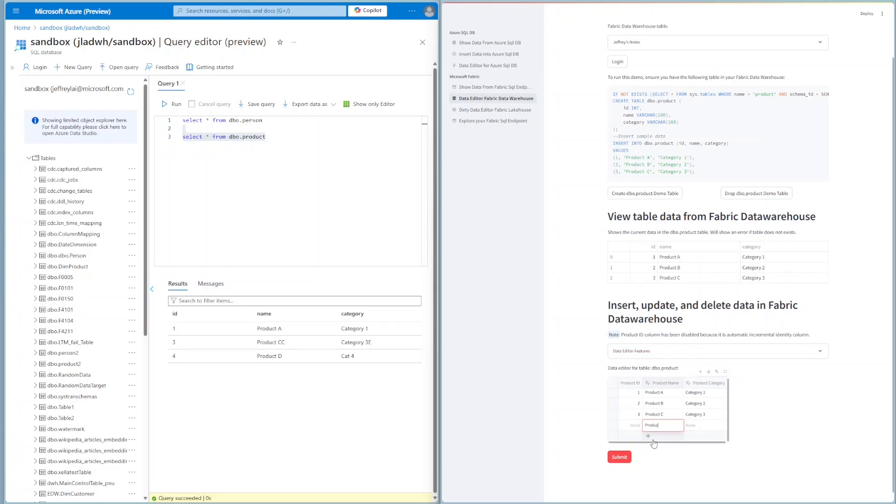
{"action": "type", "text": "t D"}
{"action": "key", "text": "Tab"}
{"action": "type", "text": "Cat"}
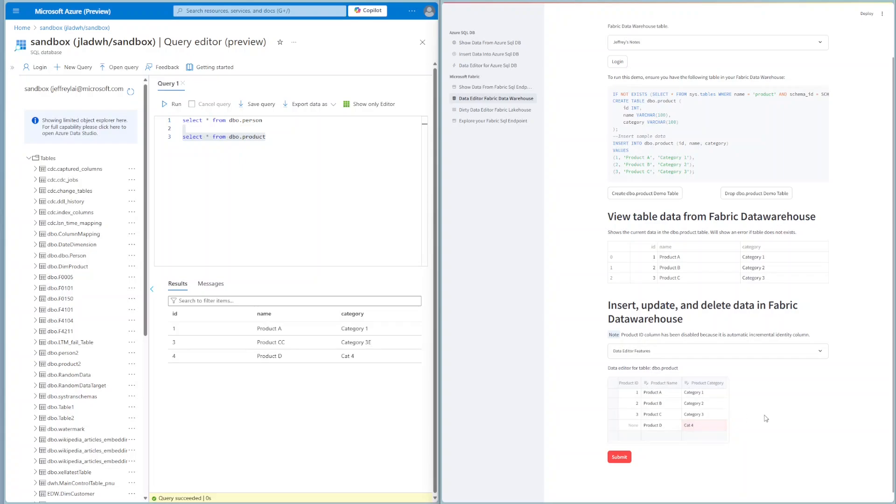
Change Product C to Product CC with category Category 33, and delete the Product B row from the warehouse data editor
{"action": "double_click", "coordinate": [669, 415]}
{"action": "left_click", "coordinate": [669, 414]}
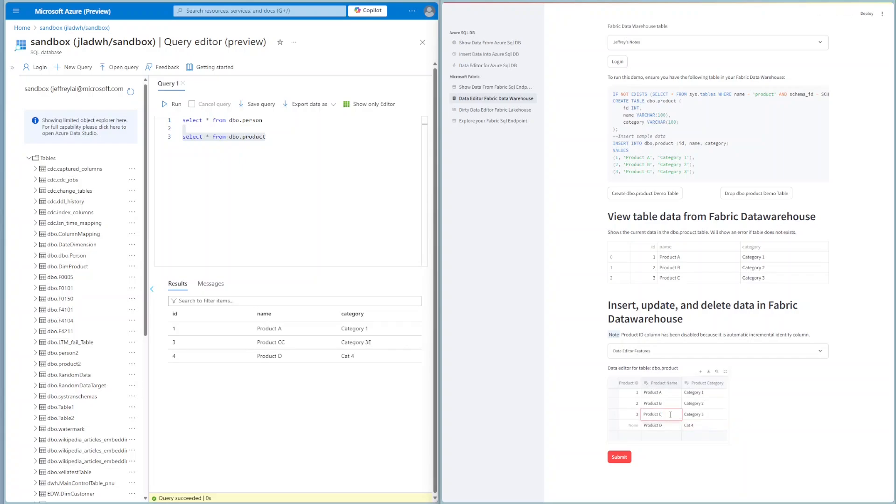
{"action": "double_click", "coordinate": [714, 415]}
{"action": "double_click", "coordinate": [715, 414]}
{"action": "type", "text": "3"}
{"action": "left_click", "coordinate": [613, 403]}
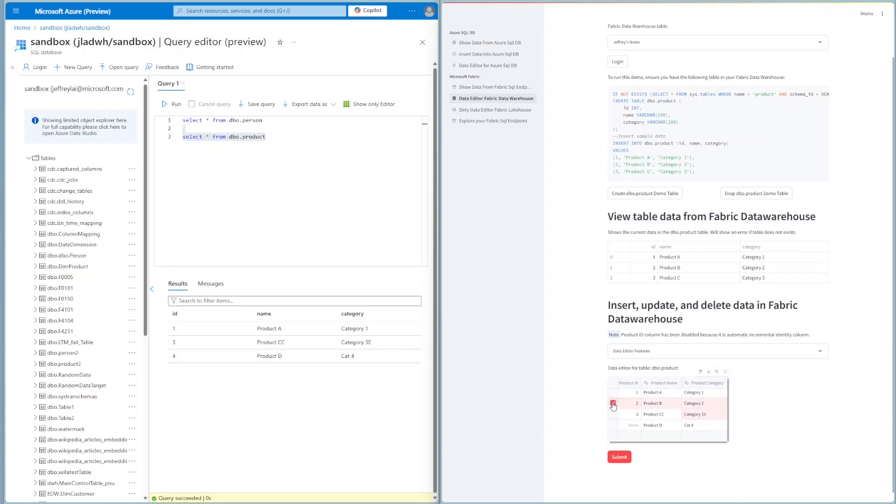
{"action": "left_click", "coordinate": [705, 373]}
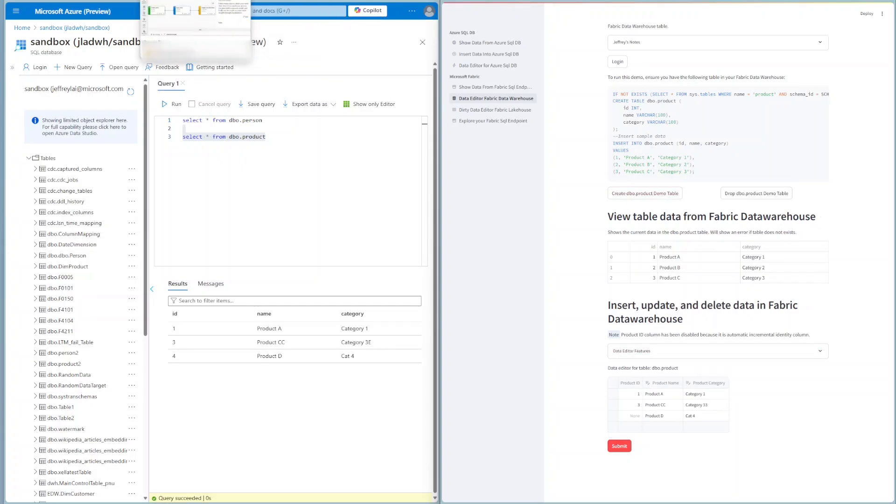
Switch to the DW_LevelUp warehouse in Microsoft Fabric and run the select query on dbo.product
{"action": "left_click", "coordinate": [262, 11]}
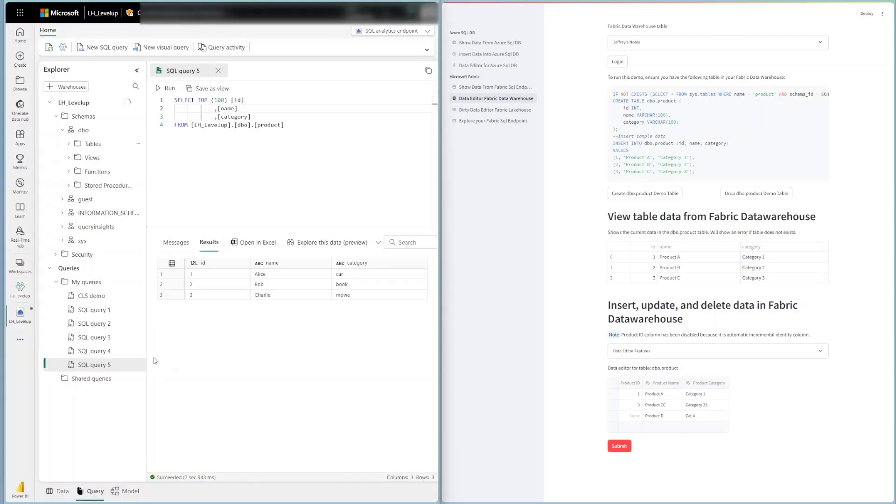
{"action": "left_click", "coordinate": [229, 9]}
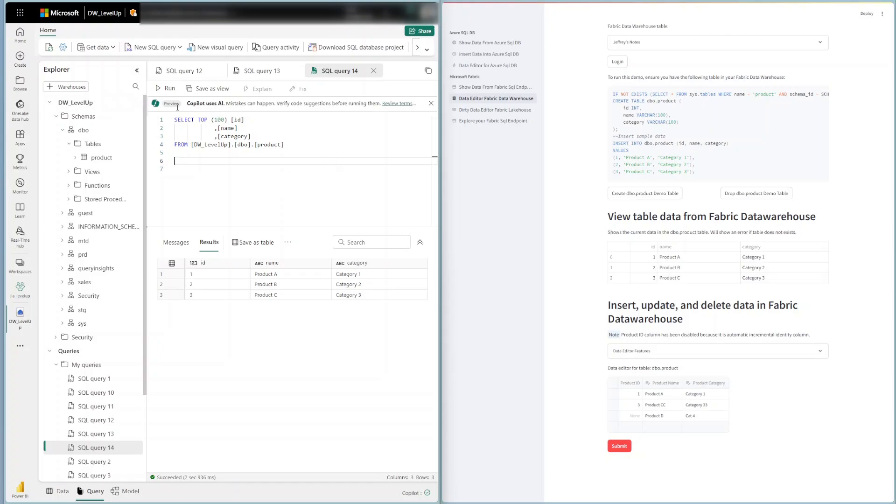
{"action": "left_click", "coordinate": [166, 89]}
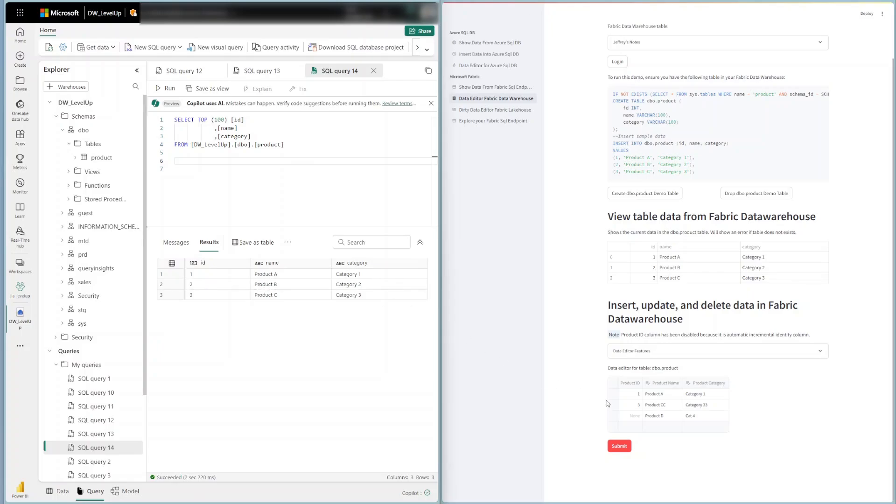
Submit the edited product data to the Fabric Data Warehouse and rerun the DW_LevelUp product query to check the changes
{"action": "left_click", "coordinate": [619, 446]}
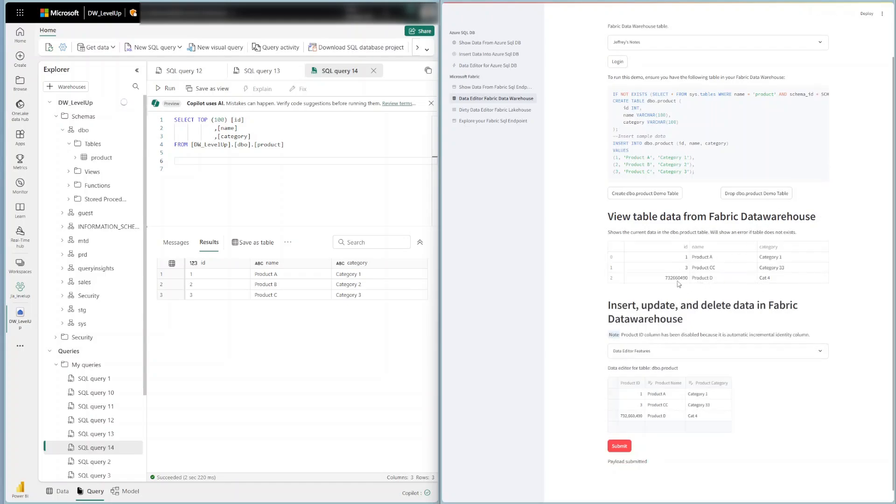
{"action": "left_click_drag", "start_coordinate": [796, 280], "coordinate": [677, 279]}
{"action": "left_click", "coordinate": [718, 269]}
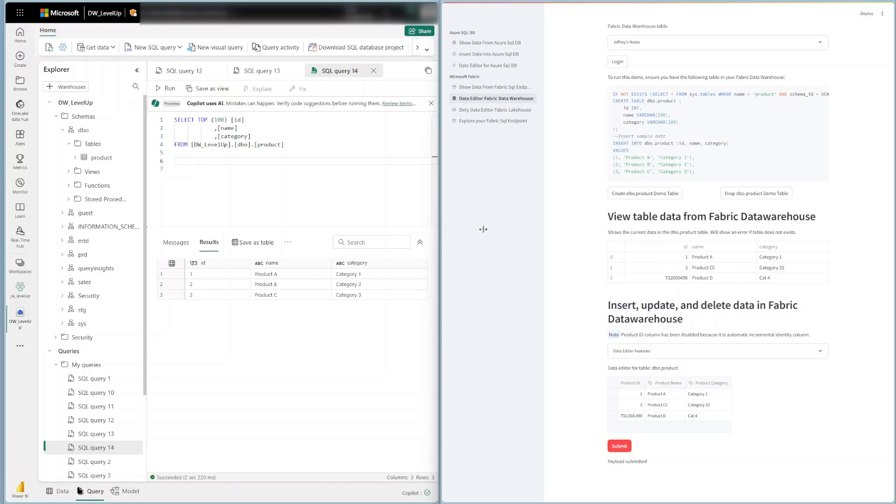
{"action": "left_click", "coordinate": [213, 295]}
{"action": "left_click", "coordinate": [164, 88]}
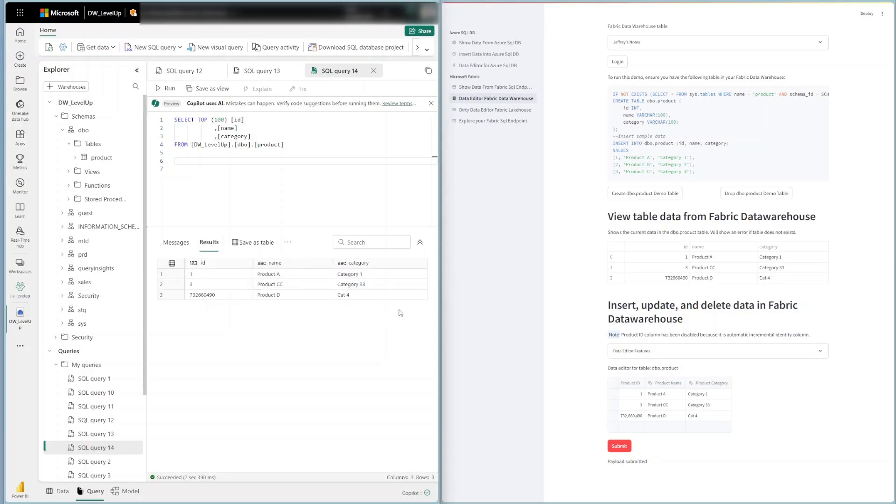
Open the Dirty Data Editor Fabric Lakehouse page and add a product row named Delta with category Dee
{"action": "left_click", "coordinate": [496, 110]}
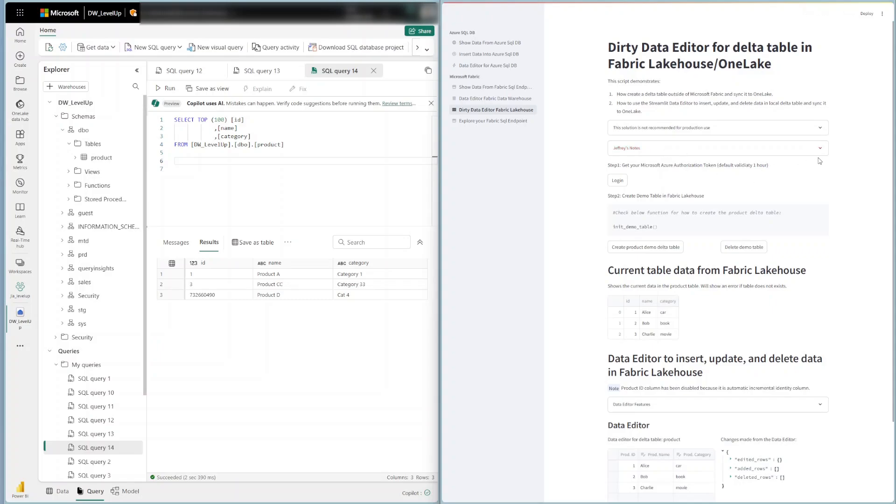
{"action": "scroll", "coordinate": [683, 426], "scroll_direction": "down", "scroll_amount": 2}
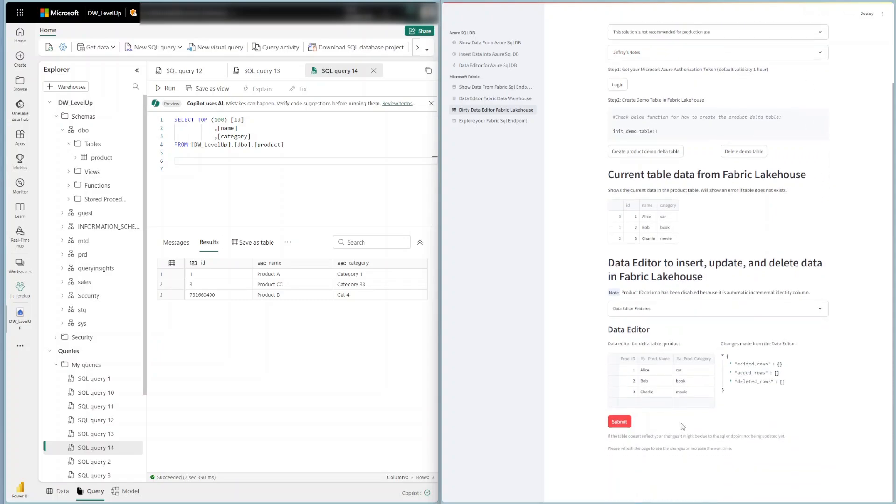
{"action": "left_click", "coordinate": [654, 405]}
{"action": "type", "text": "Delta"}
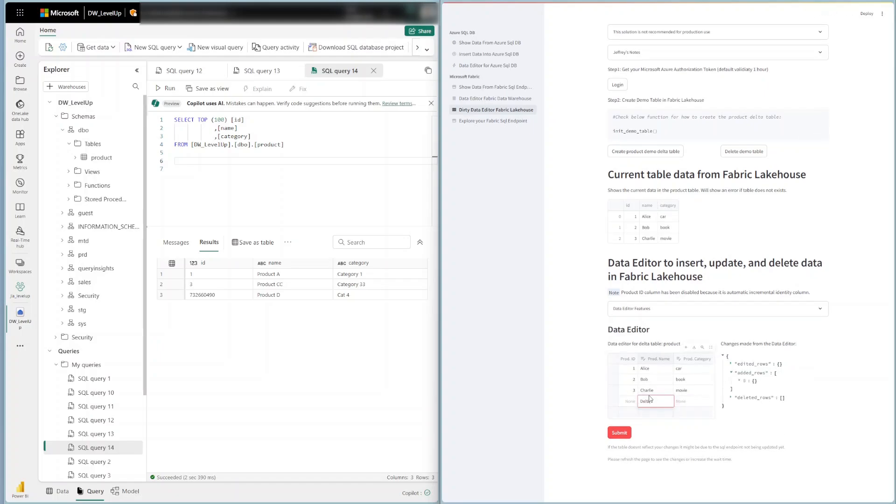
{"action": "key", "text": "Tab"}
{"action": "type", "text": "De"}
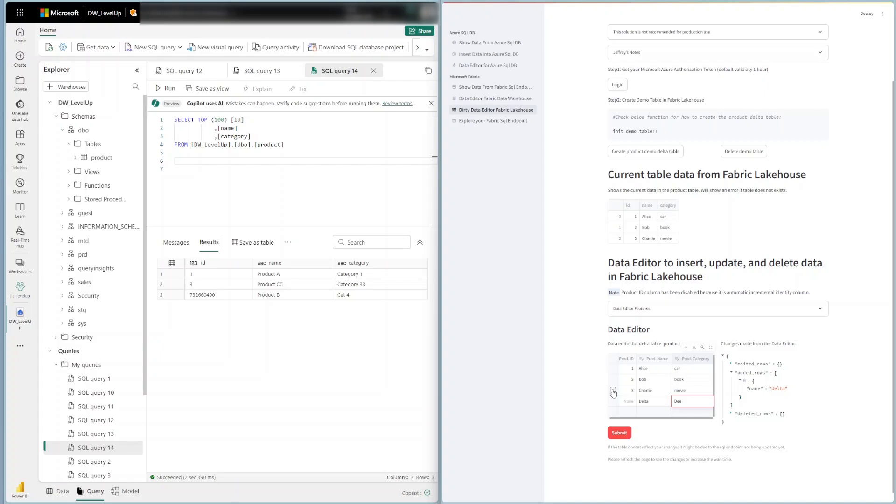
Append ddd to the name of product ID 3, set its category to ddddd, and delete the product ID 2 row
{"action": "double_click", "coordinate": [656, 390]}
{"action": "type", "text": "ddd"}
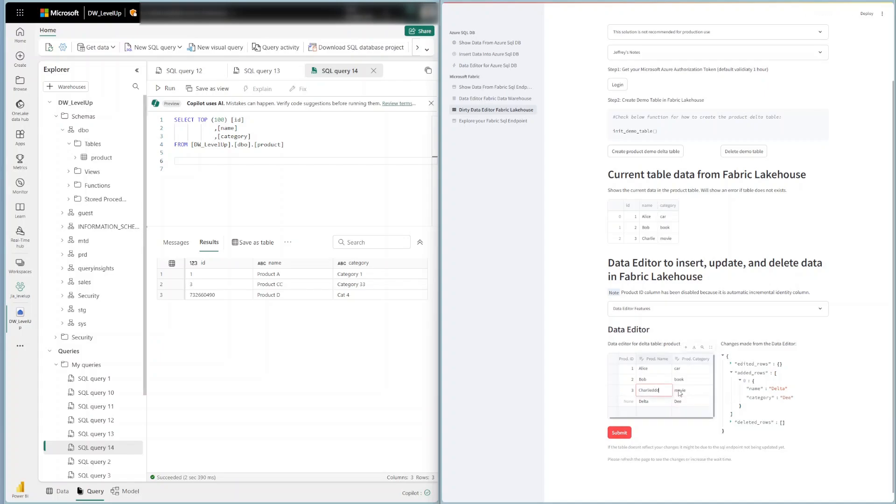
{"action": "left_click", "coordinate": [699, 391]}
{"action": "type", "text": "ddddd"}
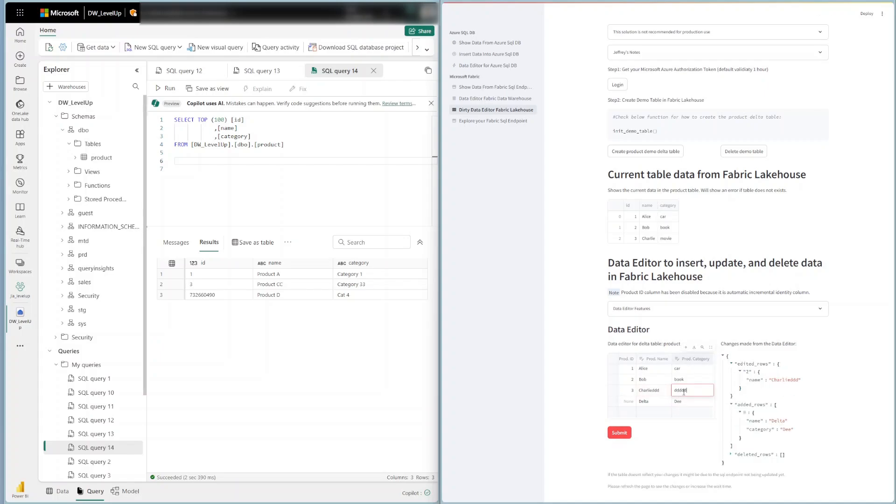
{"action": "key", "text": "Return"}
{"action": "left_click", "coordinate": [613, 379]}
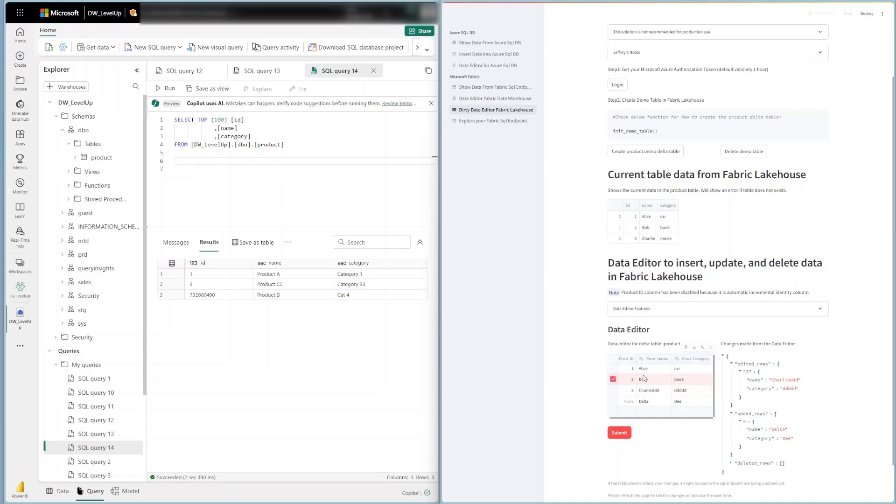
{"action": "key", "text": "Delete"}
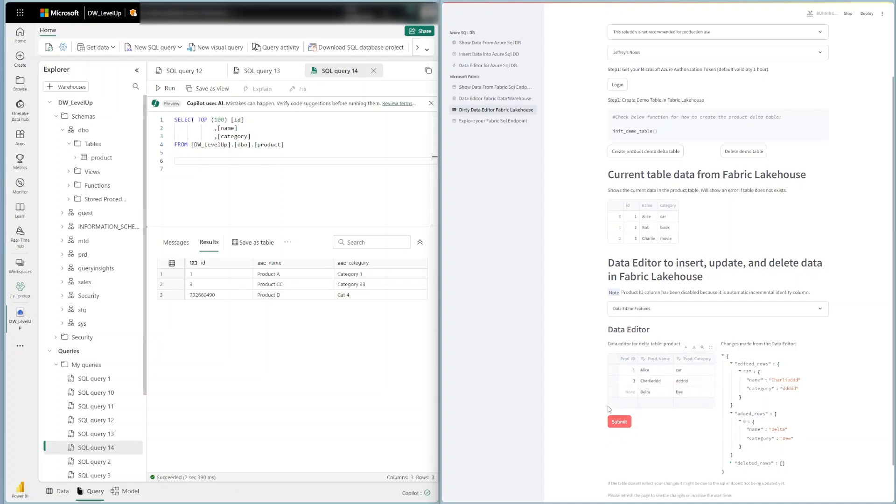
Submit the delta table changes to the lakehouse and rerun the LH_Levelup product query in Fabric
{"action": "left_click", "coordinate": [617, 423]}
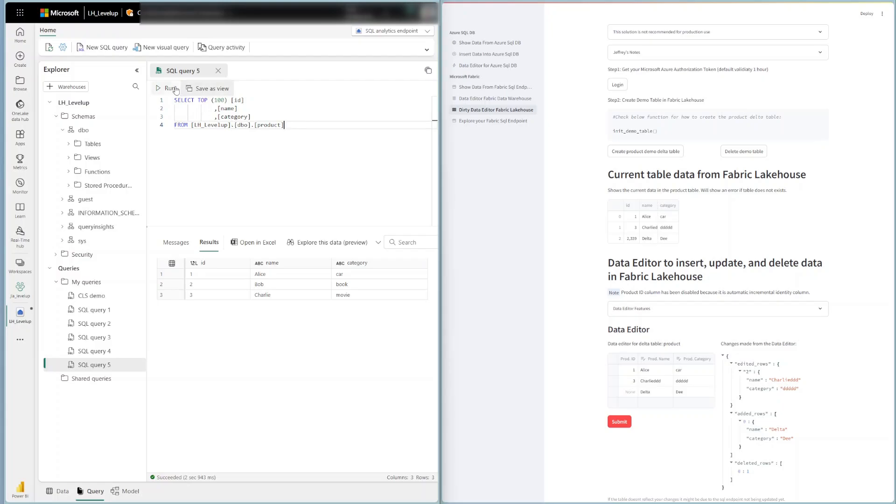
{"action": "key", "text": "ctrl+Return"}
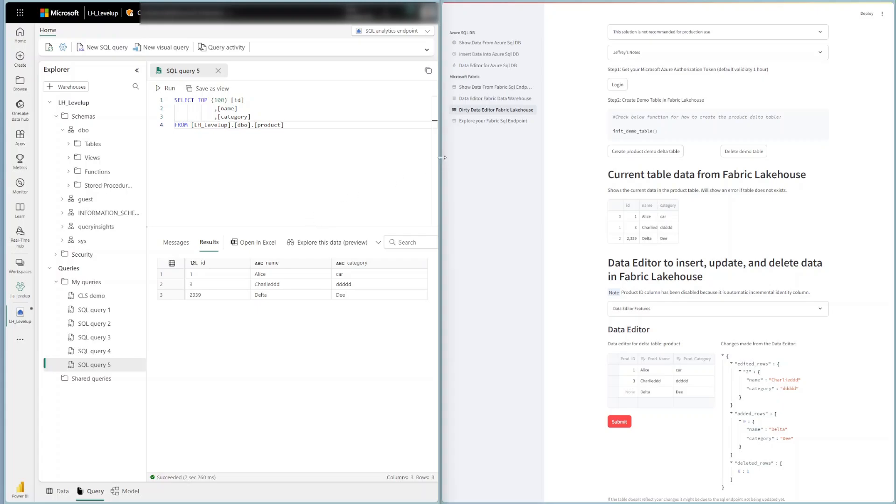
Open the Explore your Fabric Sql Endpoint page, run select top (1000) * from dbo.Customer, and browse the returned rows
{"action": "left_click", "coordinate": [480, 122]}
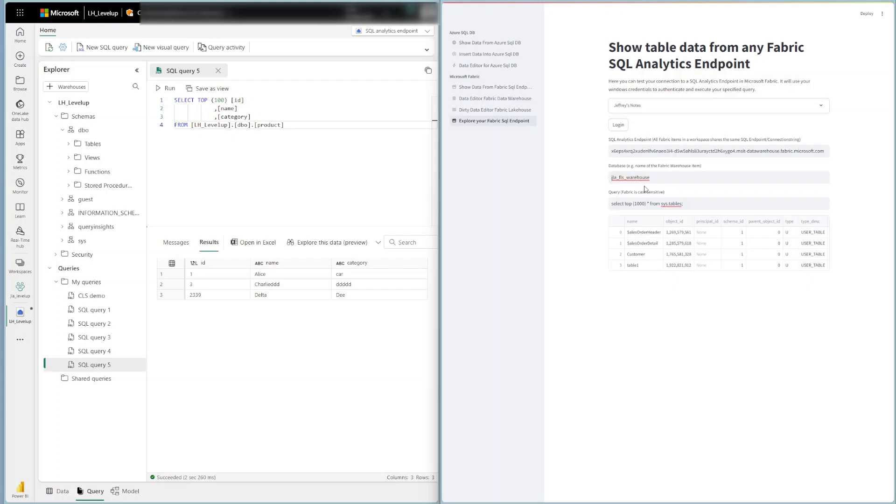
{"action": "left_click", "coordinate": [664, 204]}
{"action": "left_click", "coordinate": [680, 276]}
{"action": "left_click_drag", "start_coordinate": [660, 203], "coordinate": [693, 205]}
{"action": "type", "text": "dbo."}
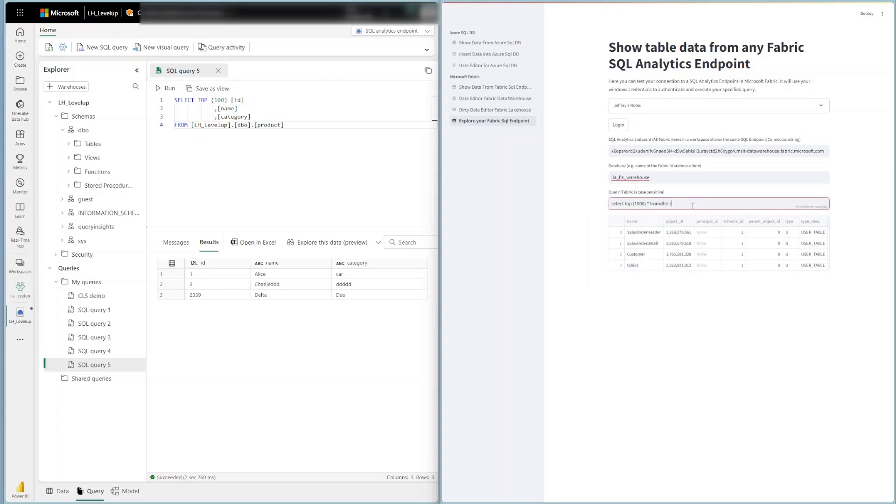
{"action": "type", "text": "Customer"}
{"action": "key", "text": "Return"}
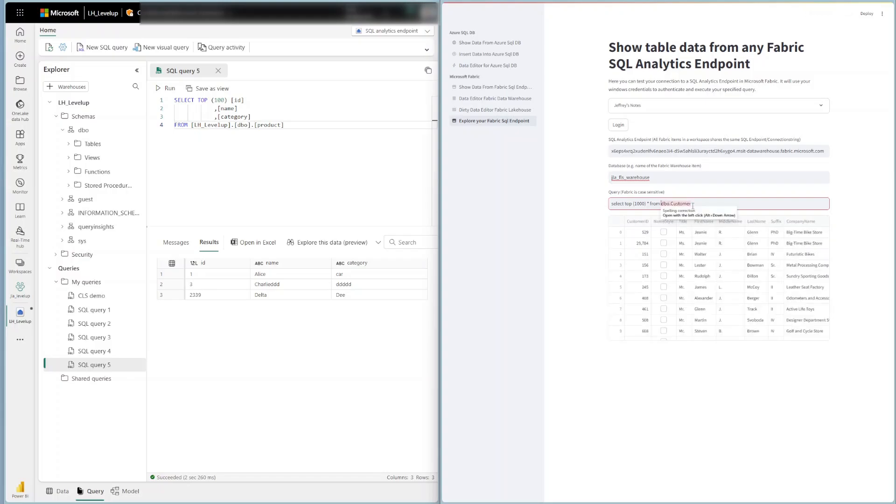
{"action": "scroll", "coordinate": [734, 294], "scroll_direction": "down", "scroll_amount": 10}
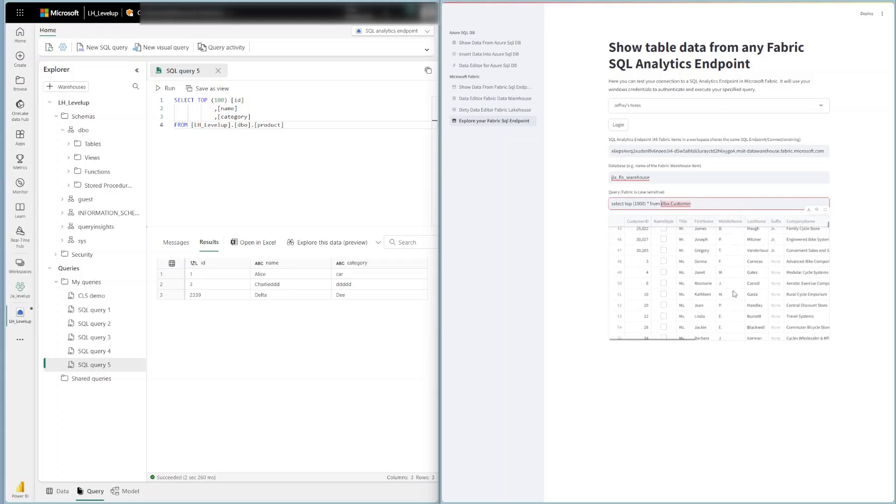
{"action": "scroll", "coordinate": [735, 294], "scroll_direction": "up", "scroll_amount": 10}
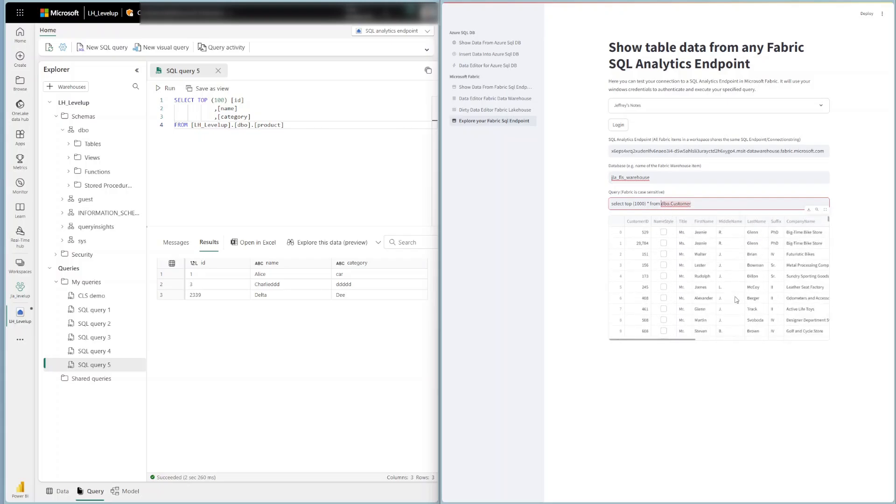